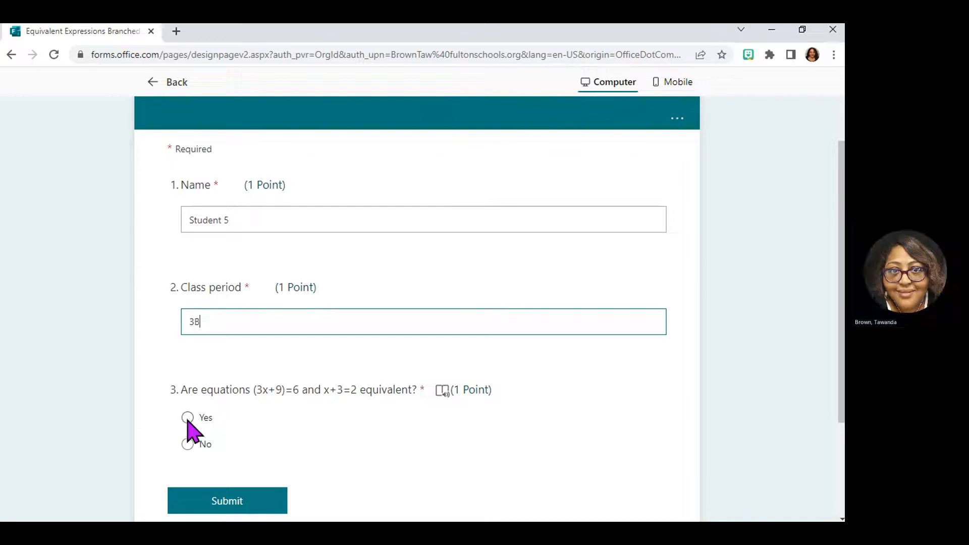
Answer Yes to question 3 on the equations and explain question 4 with "The answer is simplified".
{"action": "left_click", "coordinate": [188, 417]}
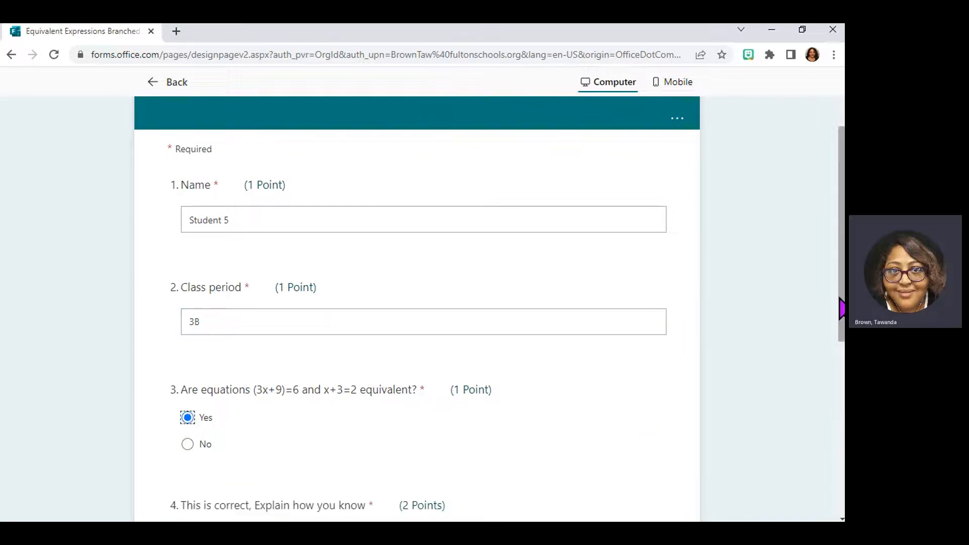
{"action": "scroll", "coordinate": [841, 303], "scroll_direction": "down", "scroll_amount": 1}
{"action": "scroll", "coordinate": [841, 303], "scroll_direction": "down", "scroll_amount": 2}
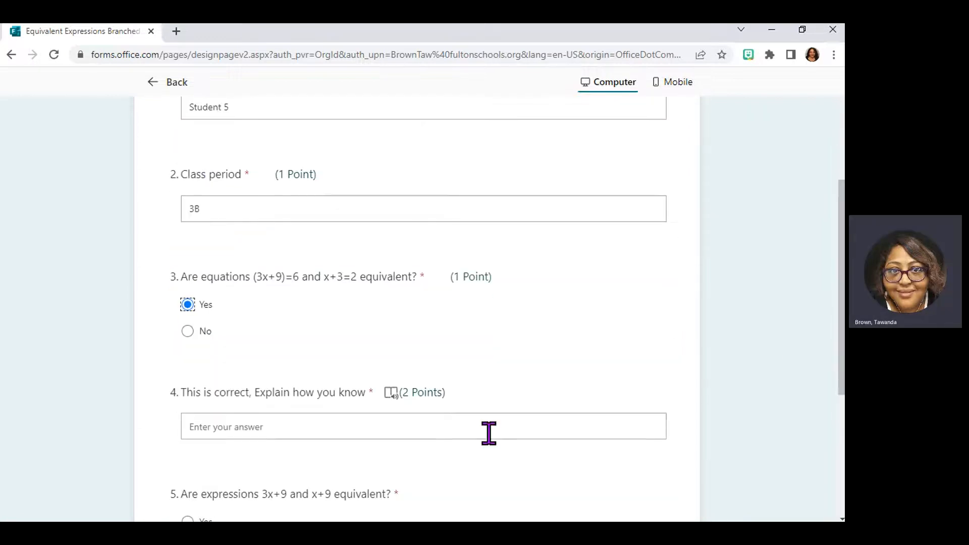
{"action": "left_click", "coordinate": [454, 427]}
{"action": "type", "text": "The answer is simplified"}
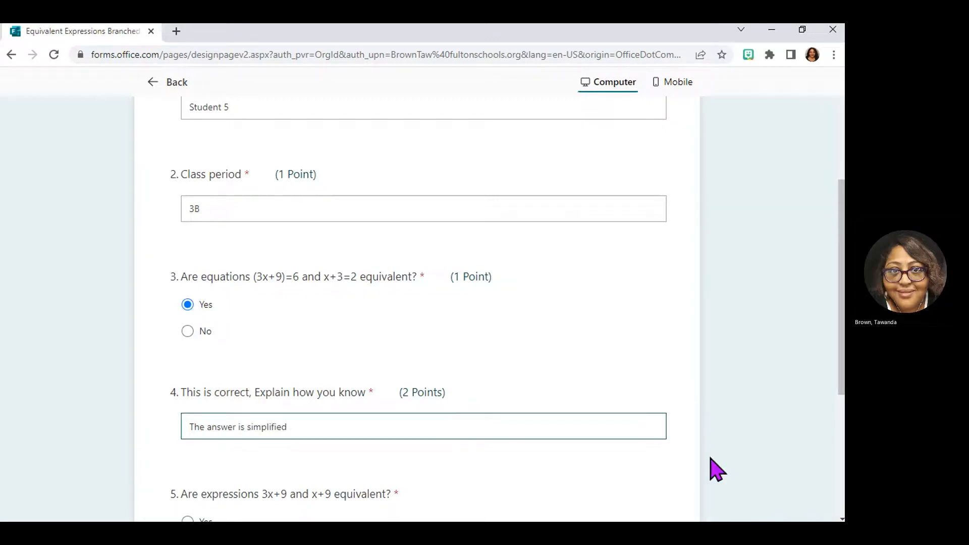
Answer No to question 5, check the video linked in question 6, and answer it with "It is needed in the real world".
{"action": "scroll", "coordinate": [842, 351], "scroll_direction": "down", "scroll_amount": 3}
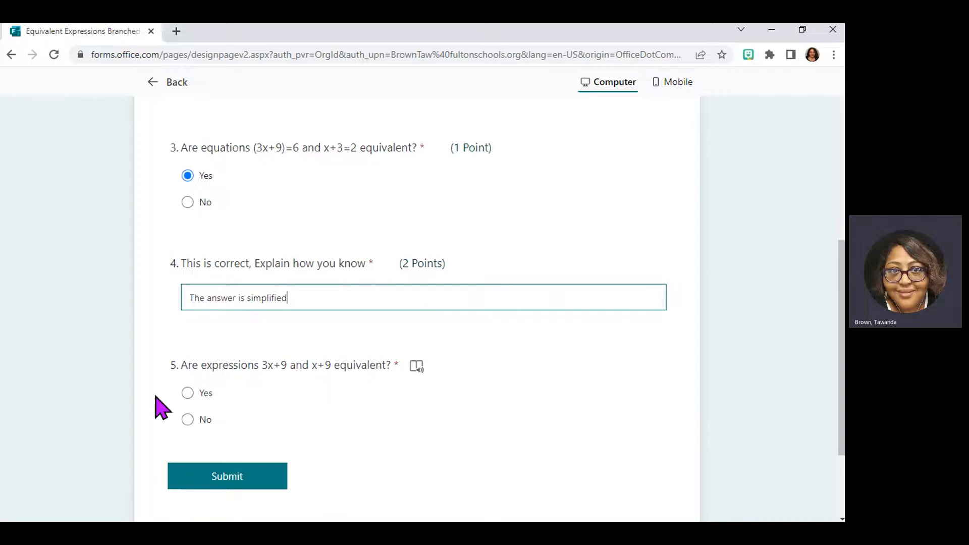
{"action": "left_click", "coordinate": [187, 419]}
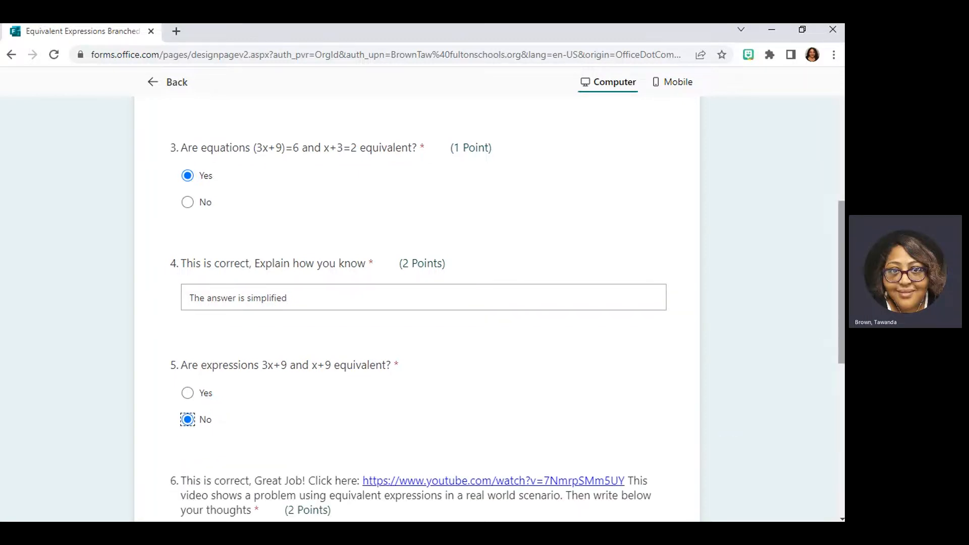
{"action": "scroll", "coordinate": [840, 333], "scroll_direction": "down", "scroll_amount": 2}
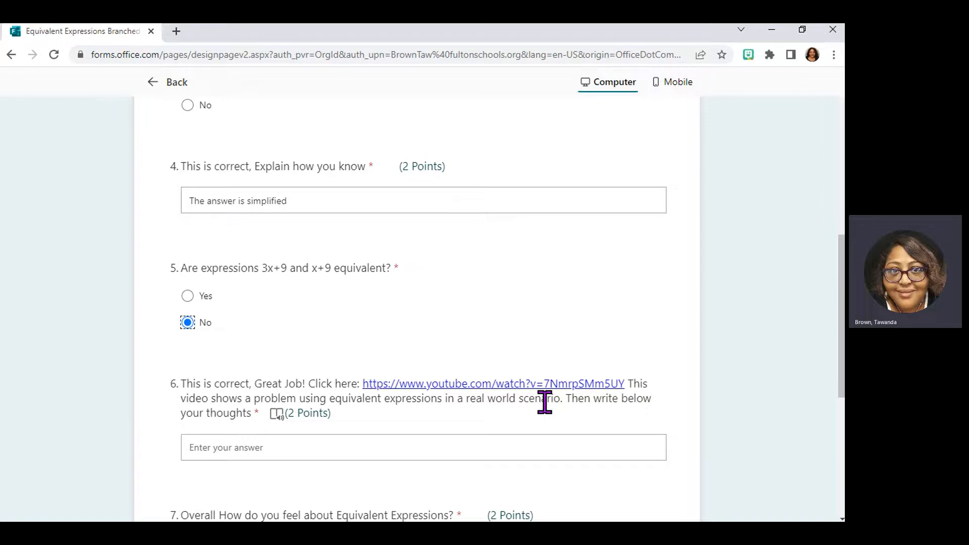
{"action": "left_click", "coordinate": [513, 385]}
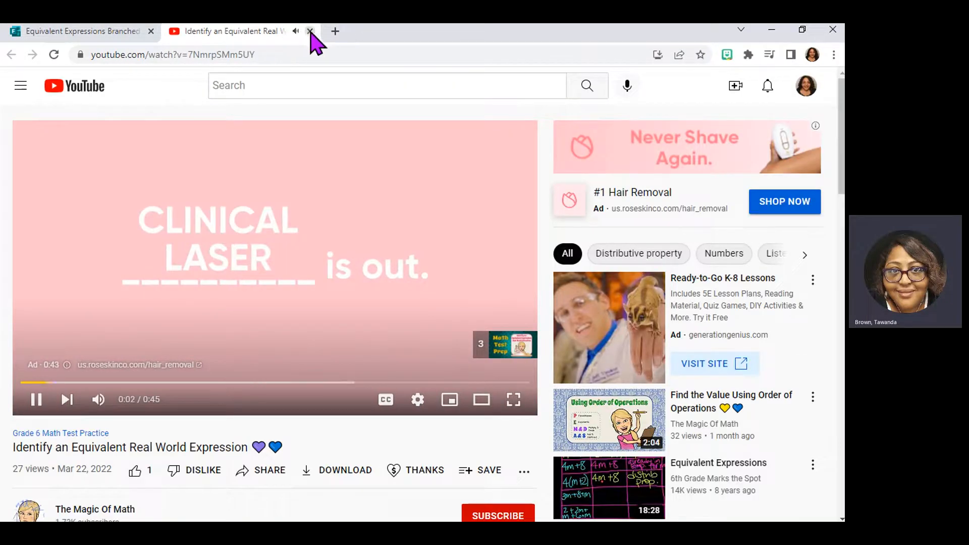
{"action": "left_click", "coordinate": [310, 32]}
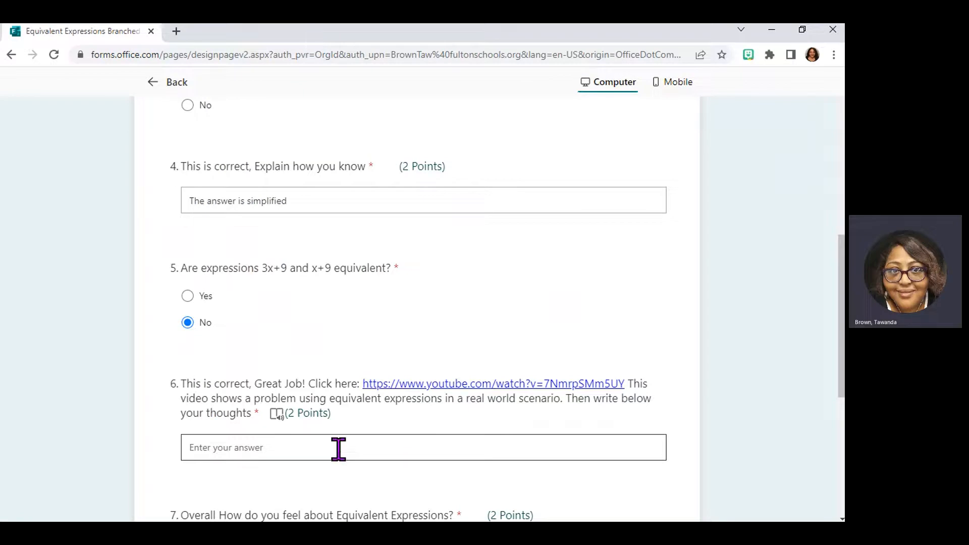
{"action": "left_click", "coordinate": [367, 444]}
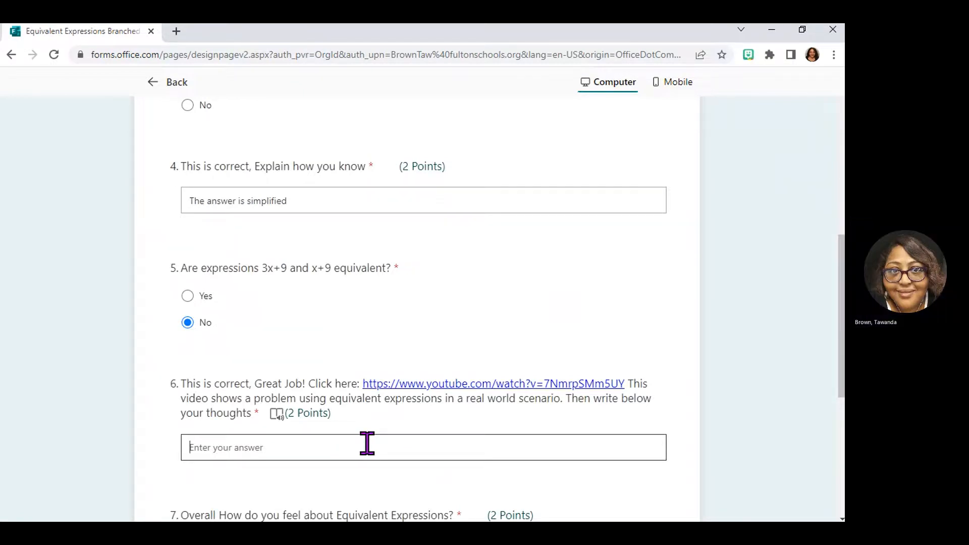
{"action": "type", "text": "I t"}
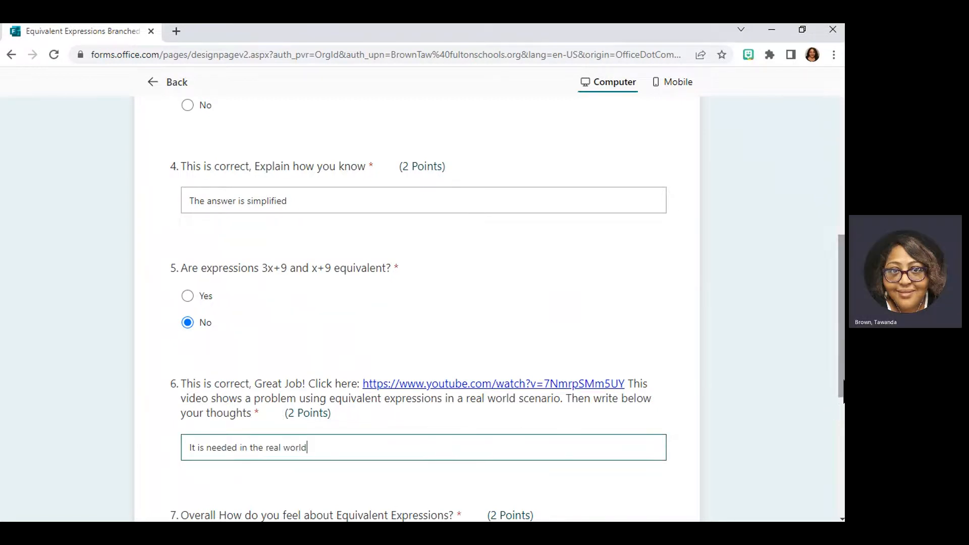
Rate Simplifying Expressions as Good and Recognizing when they are alike as Very good, and submit the quiz.
{"action": "scroll", "coordinate": [833, 407], "scroll_direction": "down", "scroll_amount": 4}
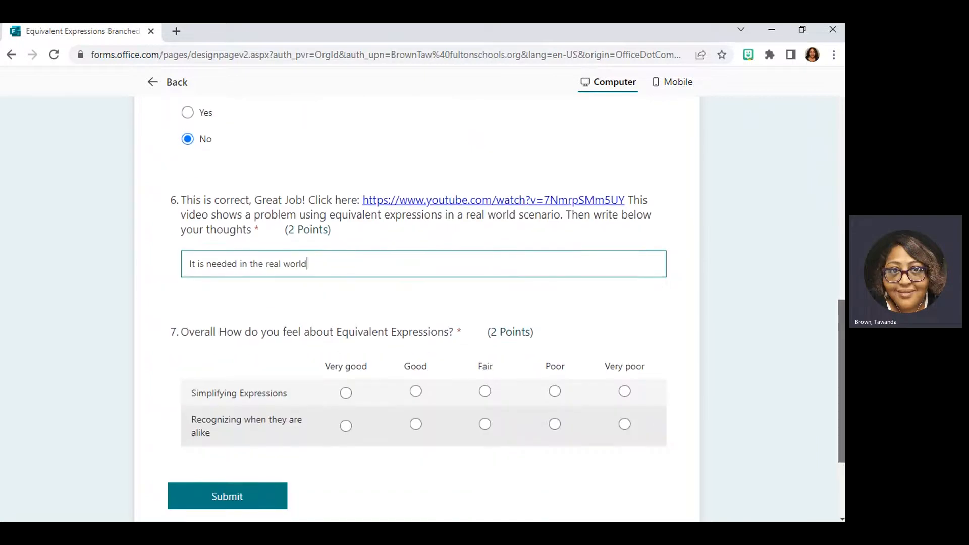
{"action": "scroll", "coordinate": [433, 335], "scroll_direction": "down", "scroll_amount": 1}
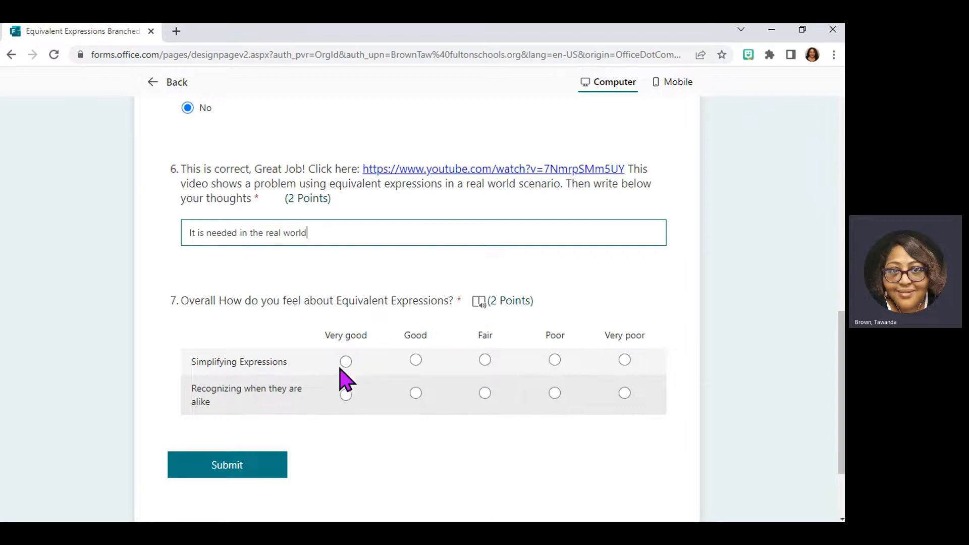
{"action": "left_click", "coordinate": [415, 359]}
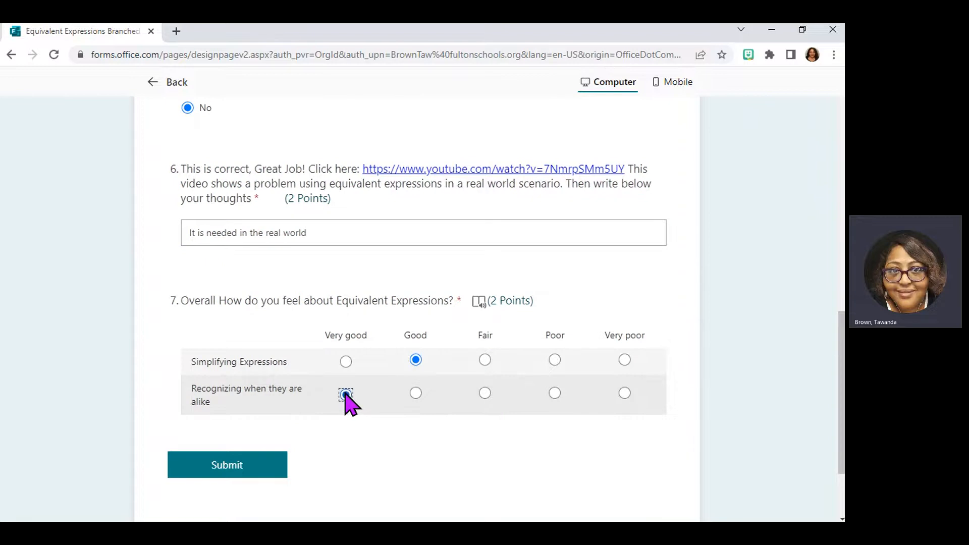
{"action": "left_click", "coordinate": [223, 472]}
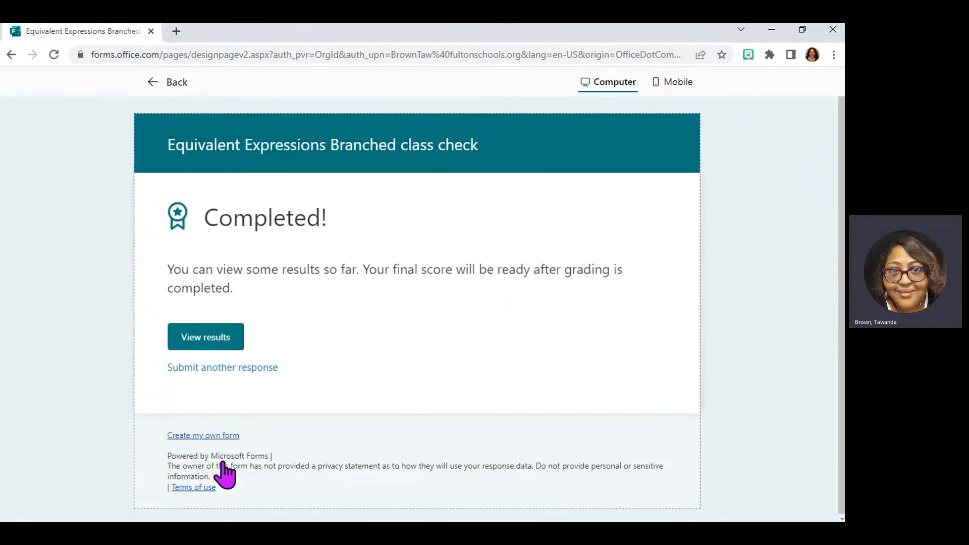
Start another response with the name "Student 6" and the class period "2A".
{"action": "left_click", "coordinate": [243, 368]}
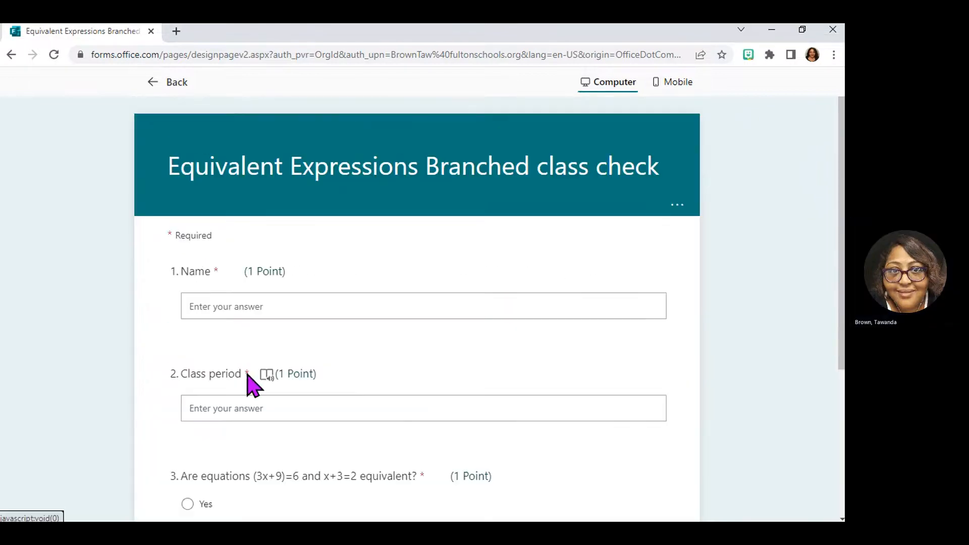
{"action": "left_click", "coordinate": [265, 306]}
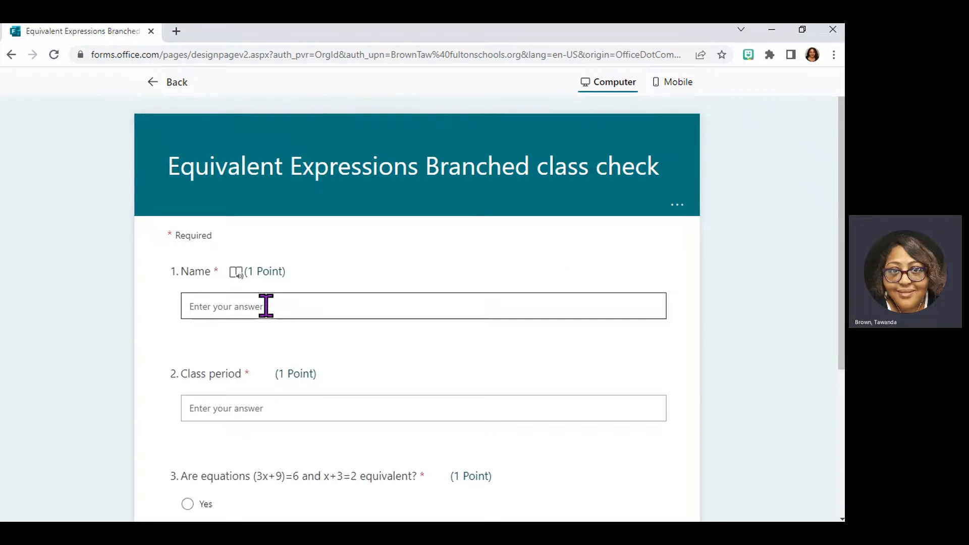
{"action": "type", "text": "Student 6"}
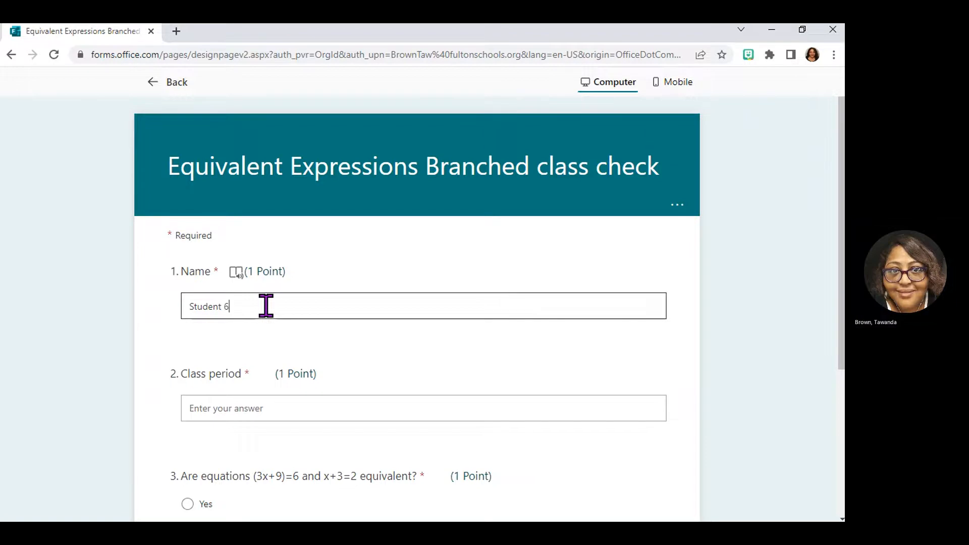
{"action": "left_click", "coordinate": [260, 405]}
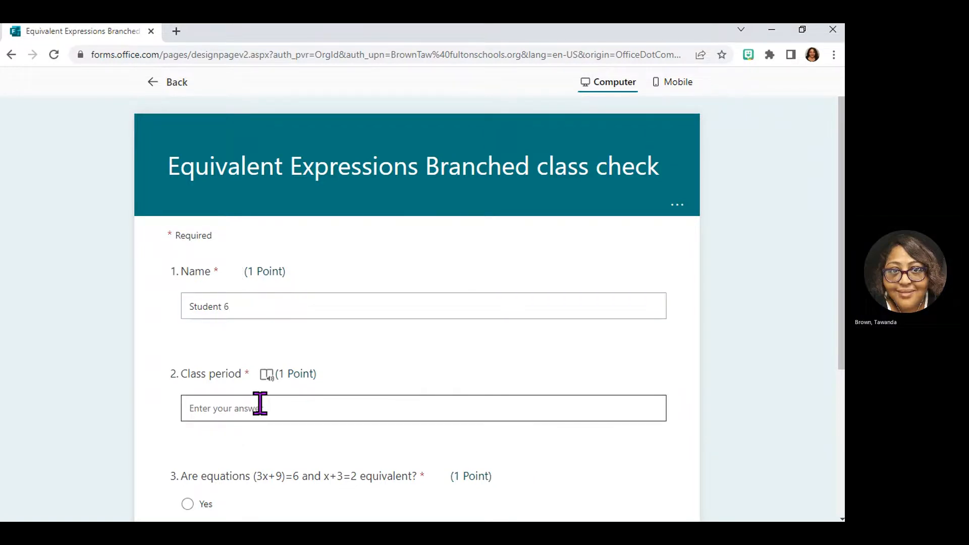
{"action": "type", "text": "2A"}
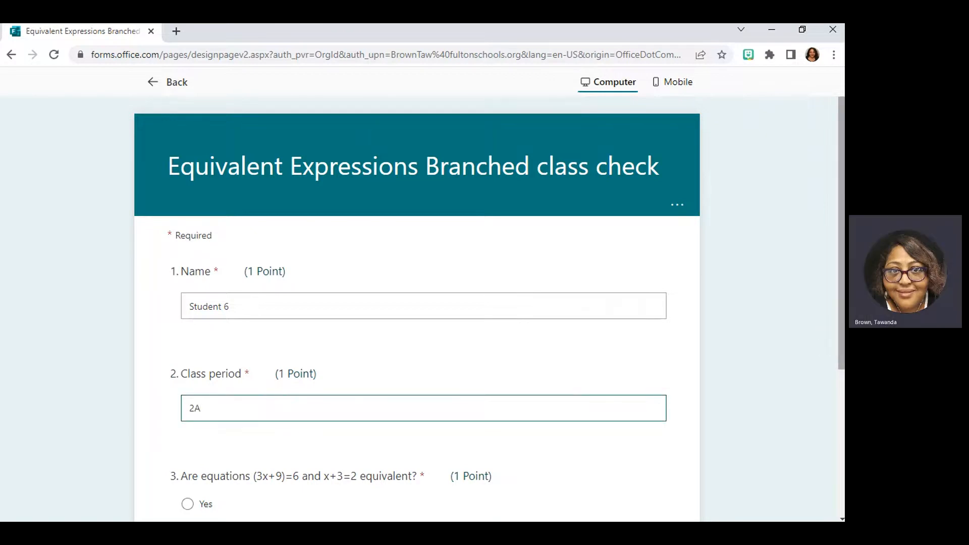
Answer No to question 3 and open the Khan Academy lesson linked in question 4.
{"action": "scroll", "coordinate": [842, 350], "scroll_direction": "down", "scroll_amount": 2}
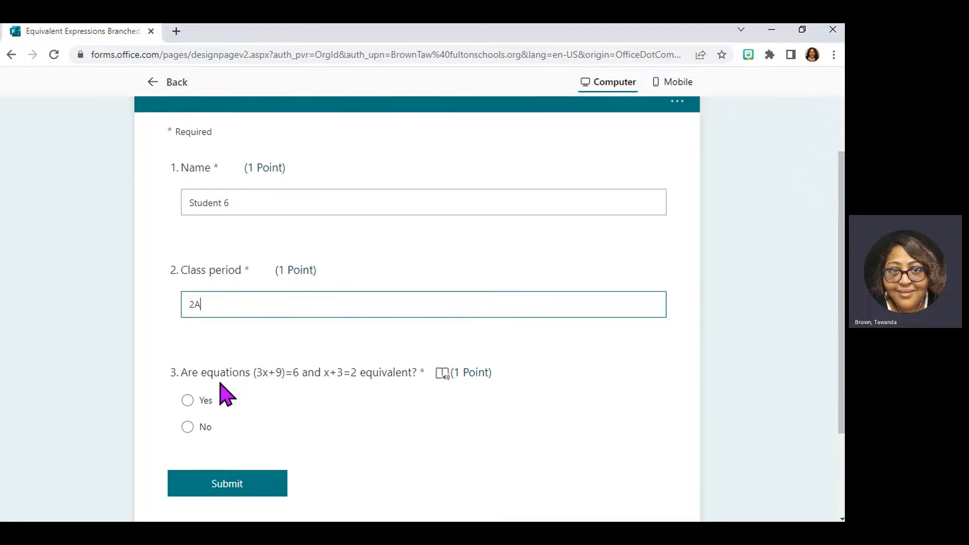
{"action": "left_click", "coordinate": [187, 427]}
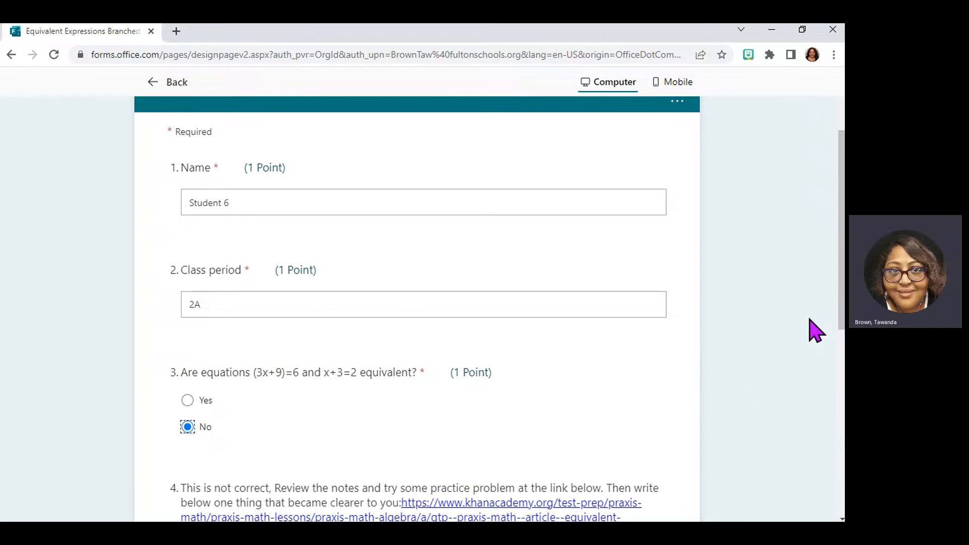
{"action": "scroll", "coordinate": [842, 327], "scroll_direction": "down", "scroll_amount": 3}
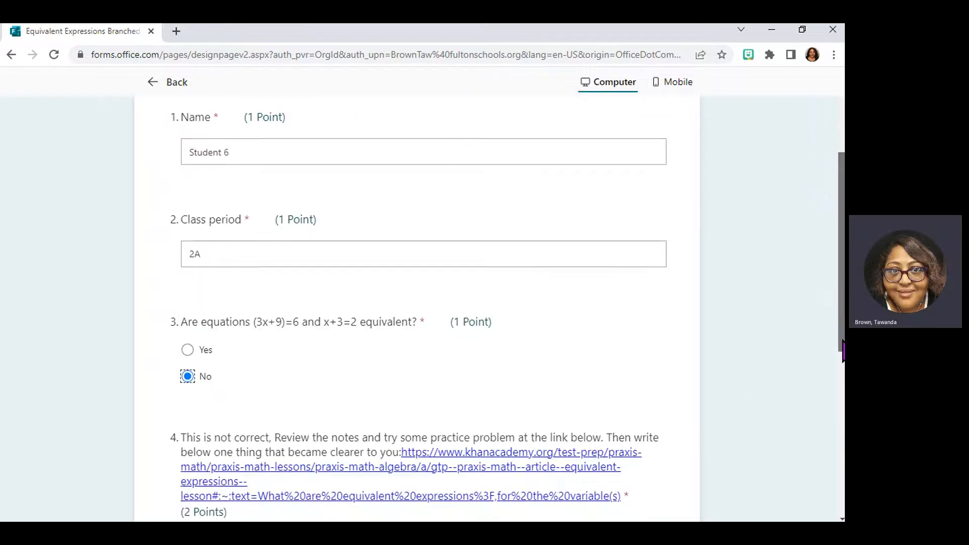
{"action": "scroll", "coordinate": [840, 327], "scroll_direction": "down", "scroll_amount": 1}
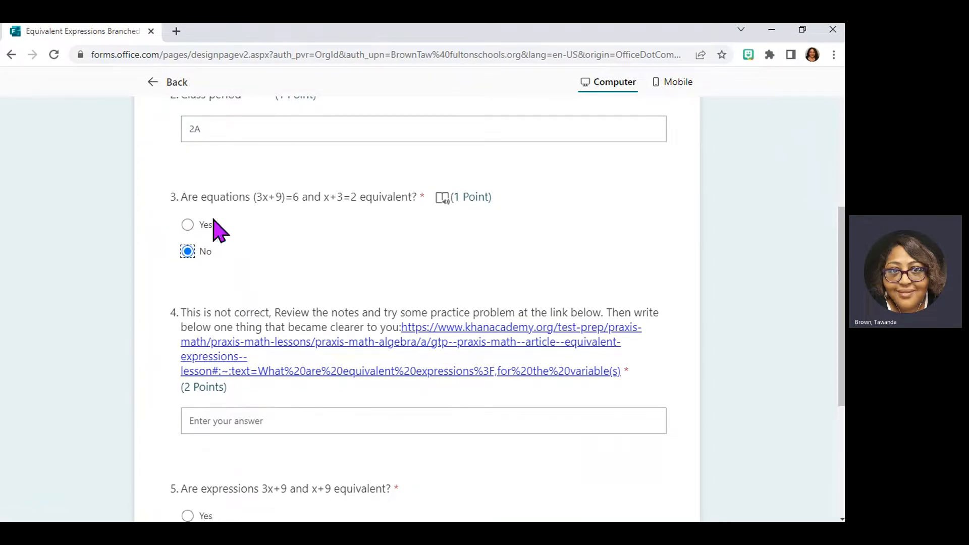
{"action": "left_click", "coordinate": [473, 343]}
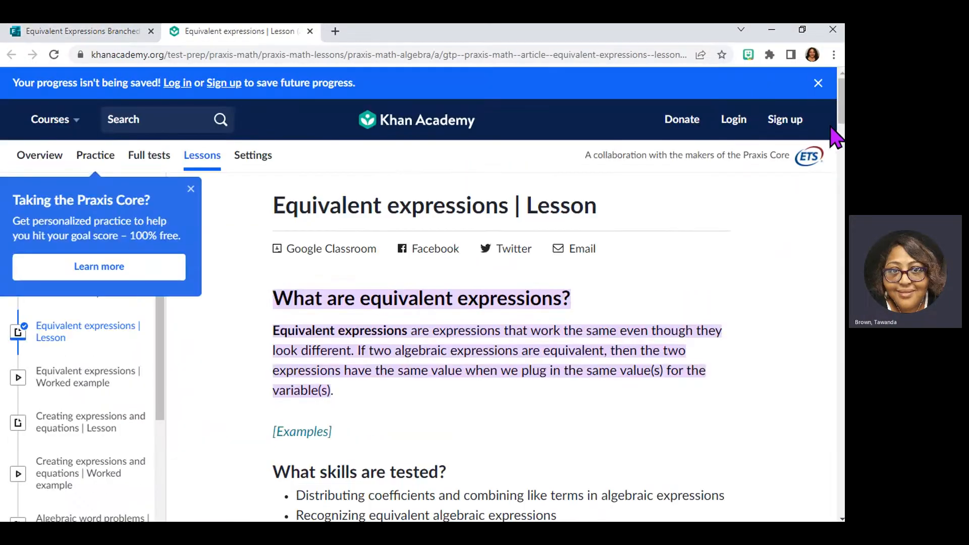
Look through the lesson's practice problems, return to the form, and answer question 4 with "Make sure I have simplified all terms".
{"action": "left_click_drag", "start_coordinate": [841, 121], "coordinate": [842, 256]}
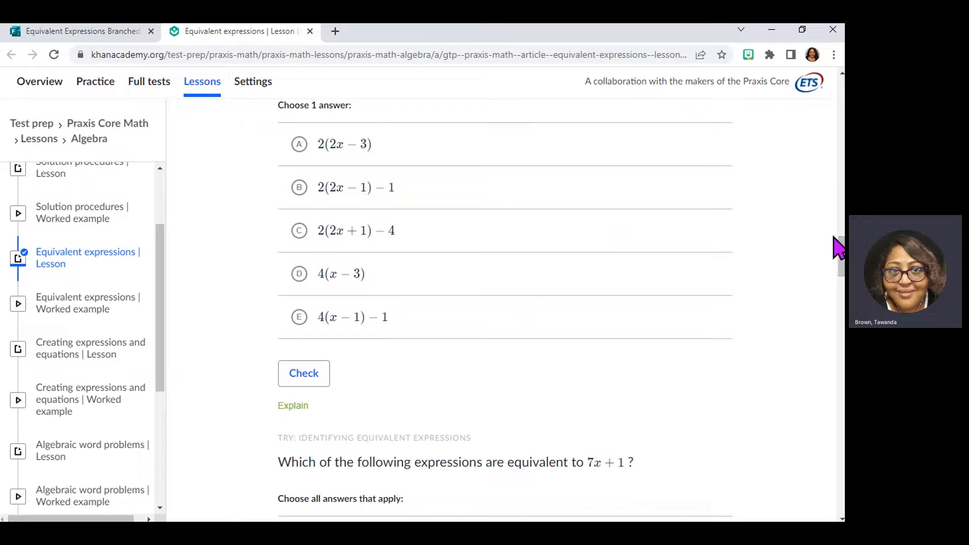
{"action": "left_click_drag", "start_coordinate": [835, 239], "coordinate": [130, 82]}
{"action": "left_click", "coordinate": [107, 30]}
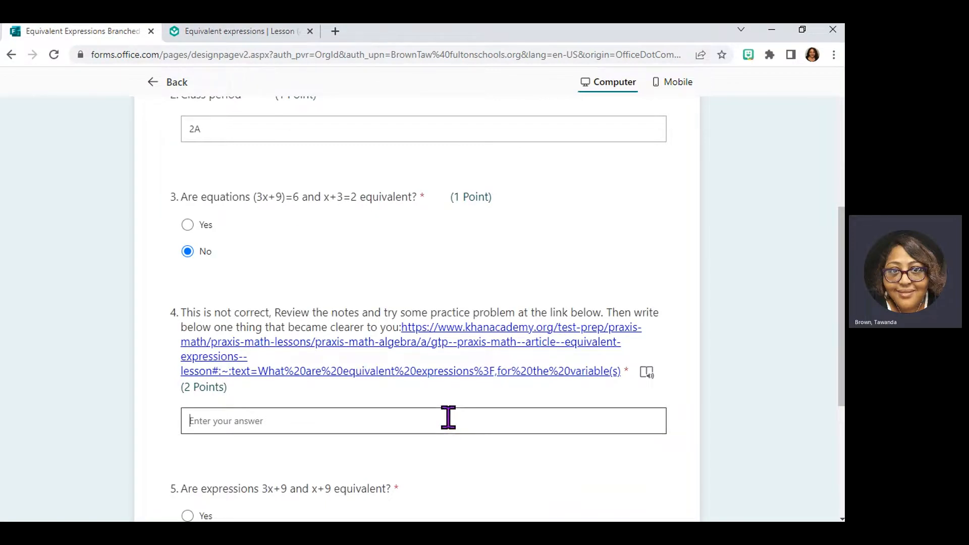
{"action": "type", "text": "M"}
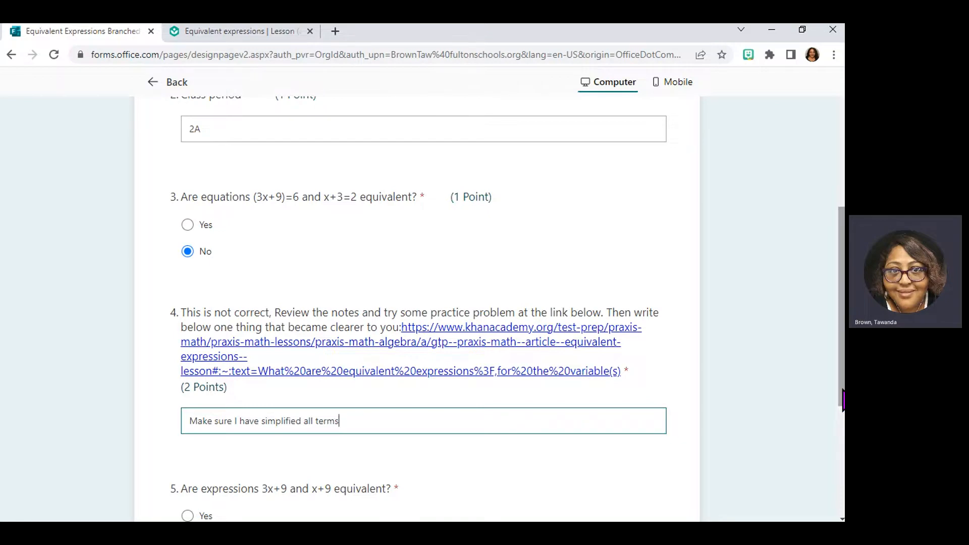
Answer Yes to question 5, check the video linked in question 6, and answer it with "double check my answers".
{"action": "scroll", "coordinate": [843, 400], "scroll_direction": "down", "scroll_amount": 3}
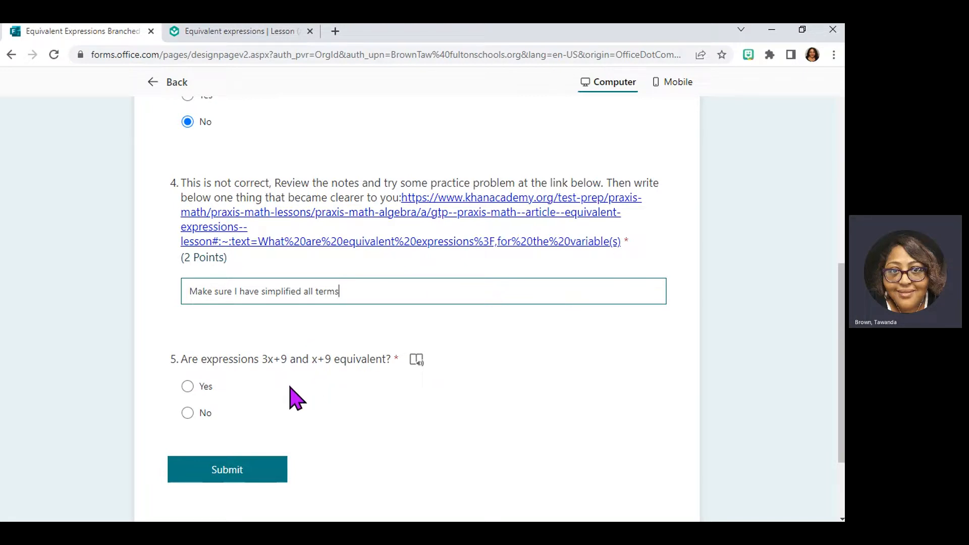
{"action": "left_click", "coordinate": [187, 387]}
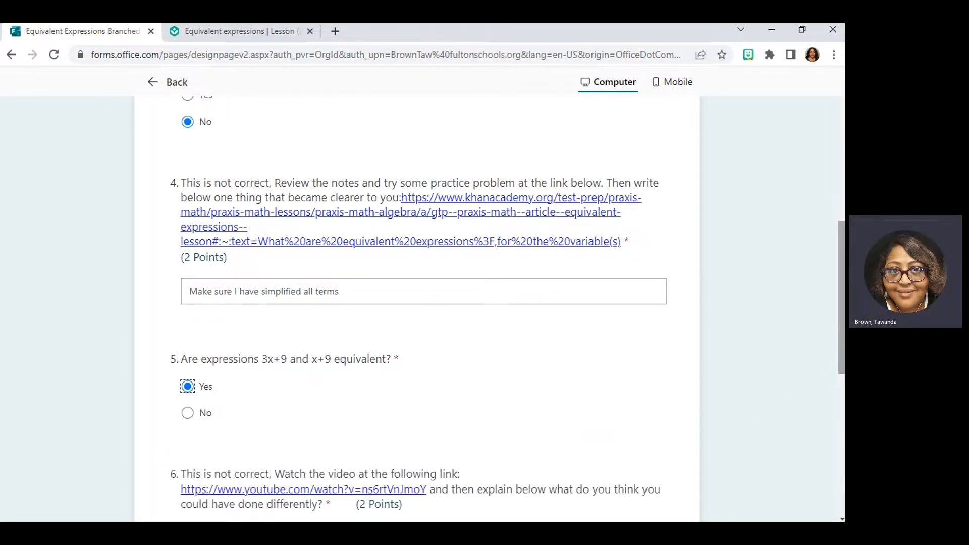
{"action": "scroll", "coordinate": [561, 408], "scroll_direction": "down", "scroll_amount": 2}
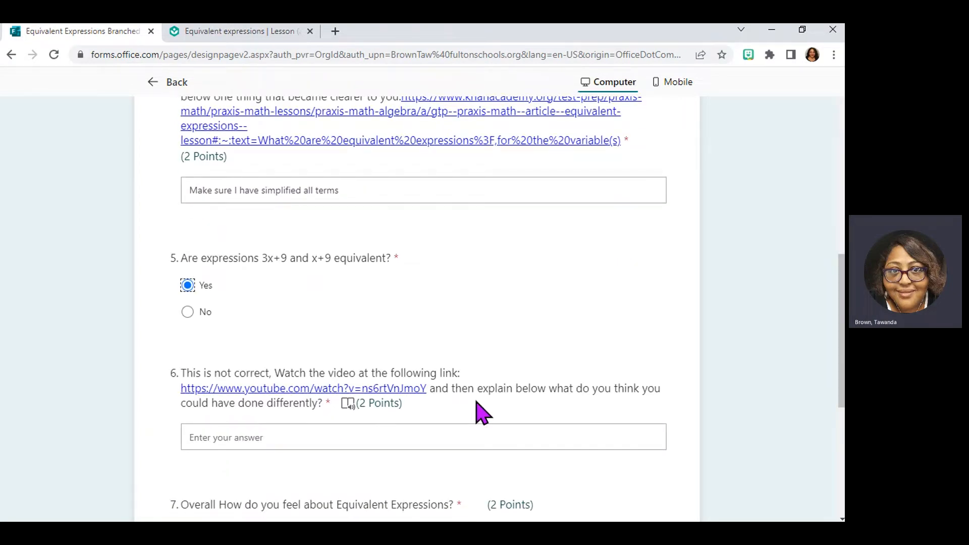
{"action": "left_click", "coordinate": [353, 389]}
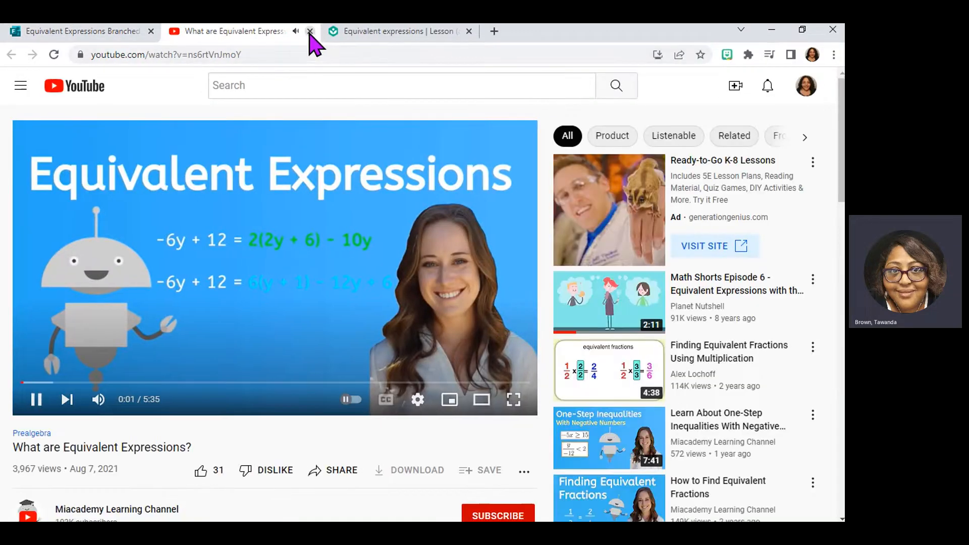
{"action": "left_click", "coordinate": [310, 32]}
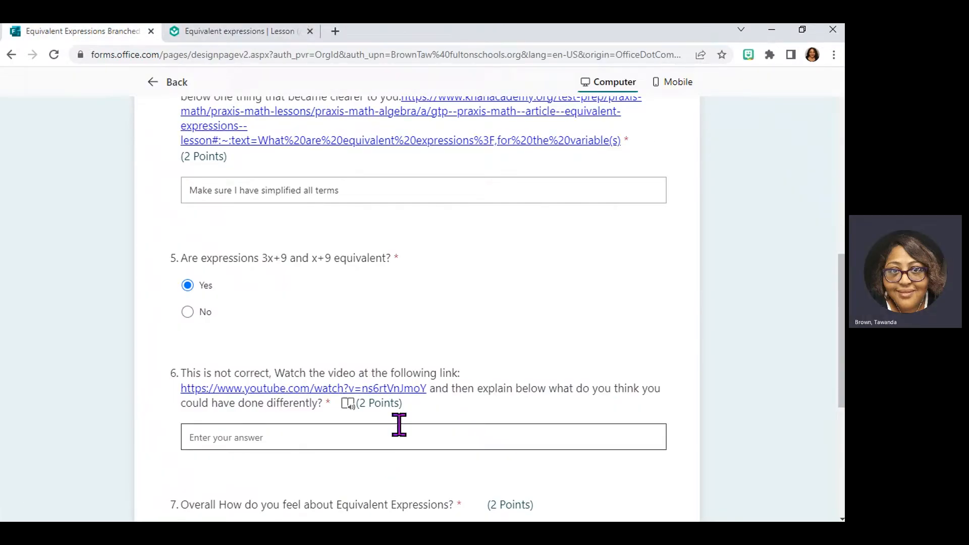
{"action": "left_click", "coordinate": [404, 443]}
{"action": "type", "text": "double check my answers"}
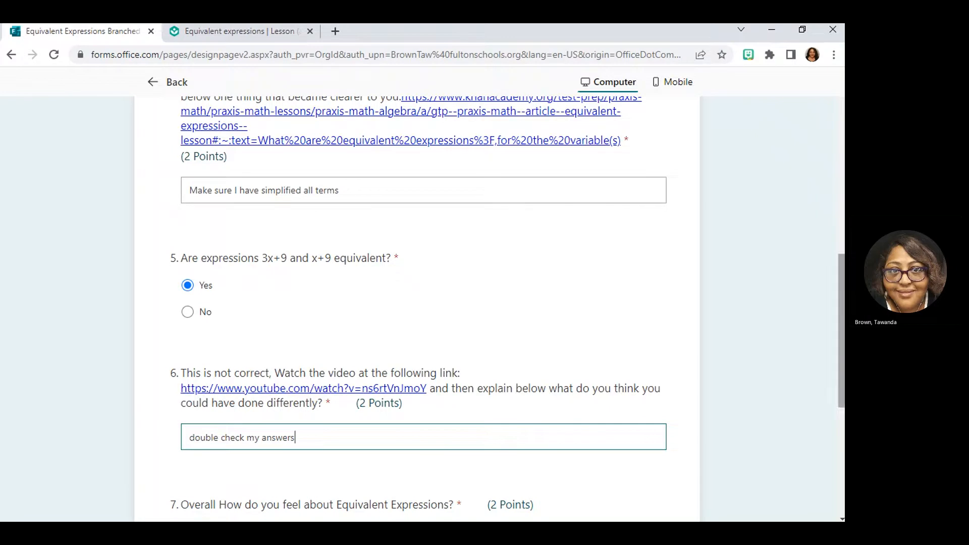
Rate both Simplifying Expressions and Recognizing when they are alike as Fair in question 7 and submit the response.
{"action": "scroll", "coordinate": [696, 385], "scroll_direction": "down", "scroll_amount": 4}
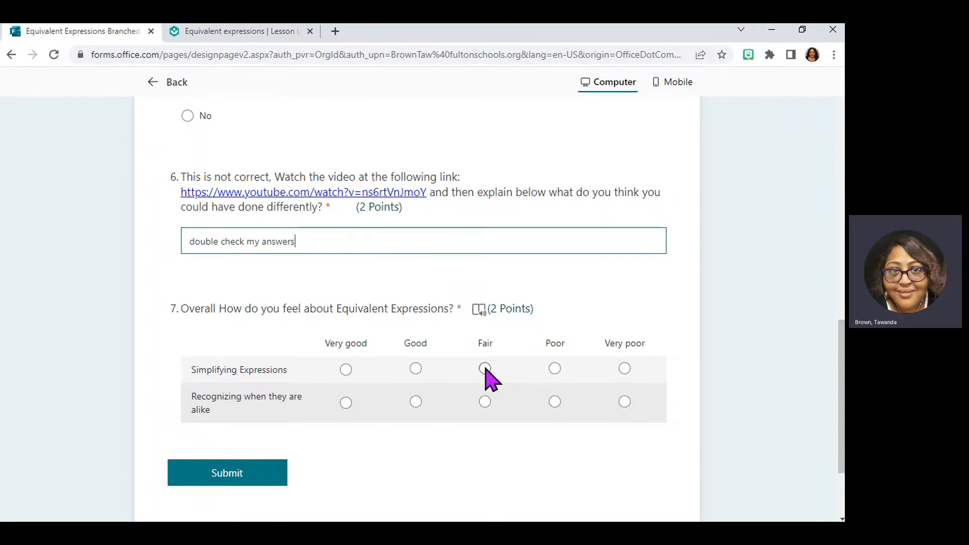
{"action": "left_click", "coordinate": [484, 369]}
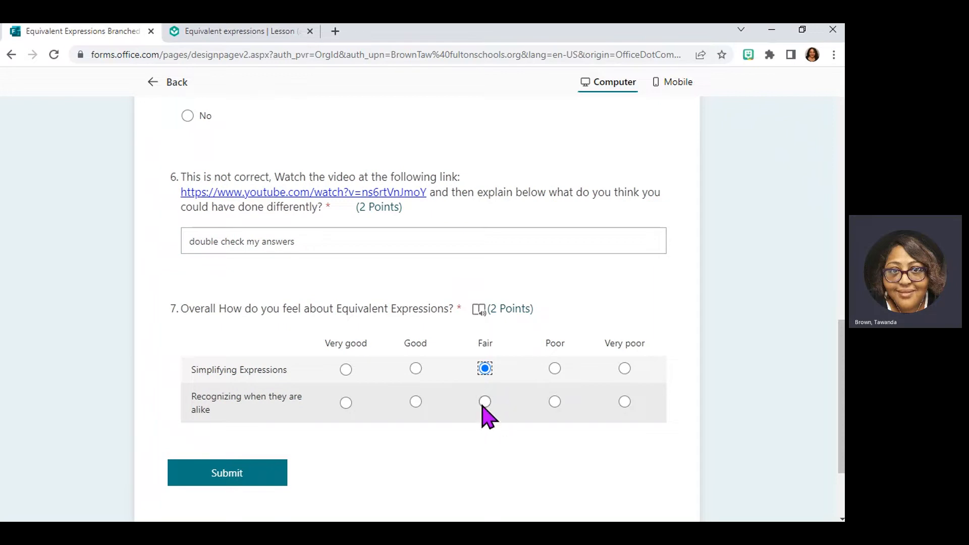
{"action": "left_click", "coordinate": [239, 477]}
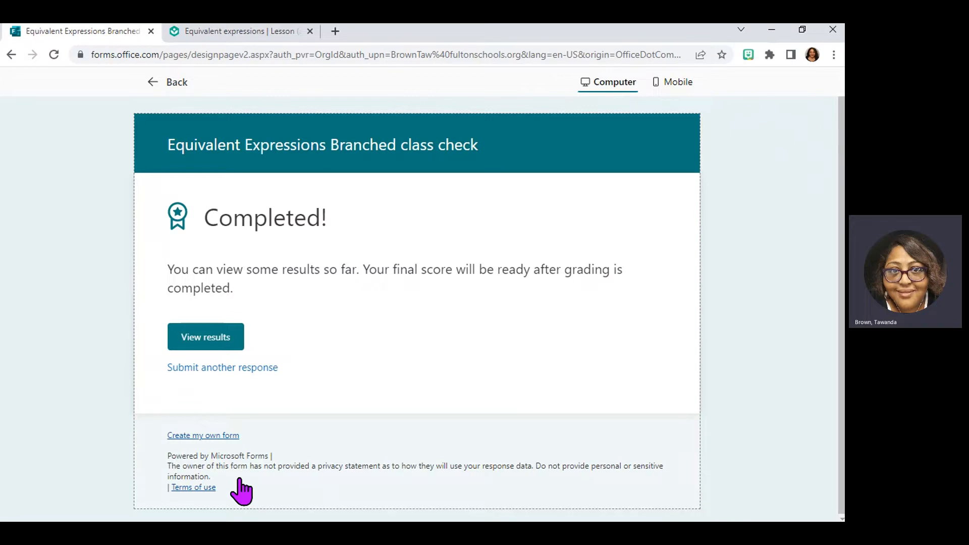
Leave the preview and review the form's response summary through to the rating breakdown of both rows in question 9.
{"action": "left_click", "coordinate": [172, 90]}
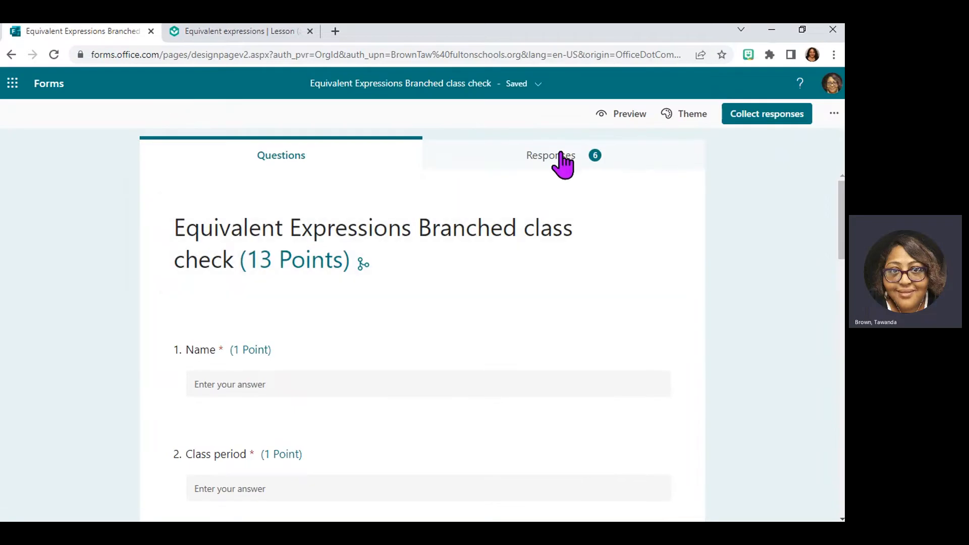
{"action": "left_click", "coordinate": [563, 161]}
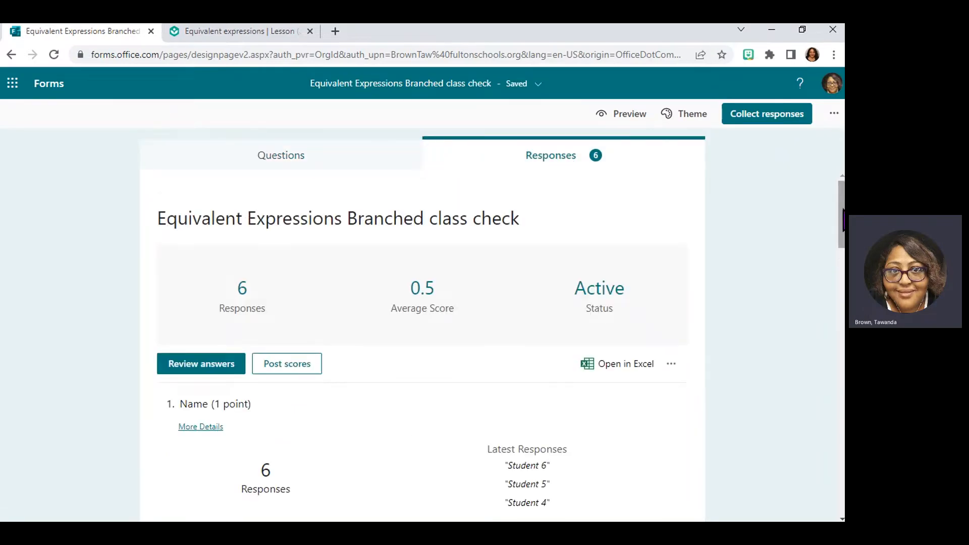
{"action": "left_click_drag", "start_coordinate": [842, 218], "coordinate": [842, 309]}
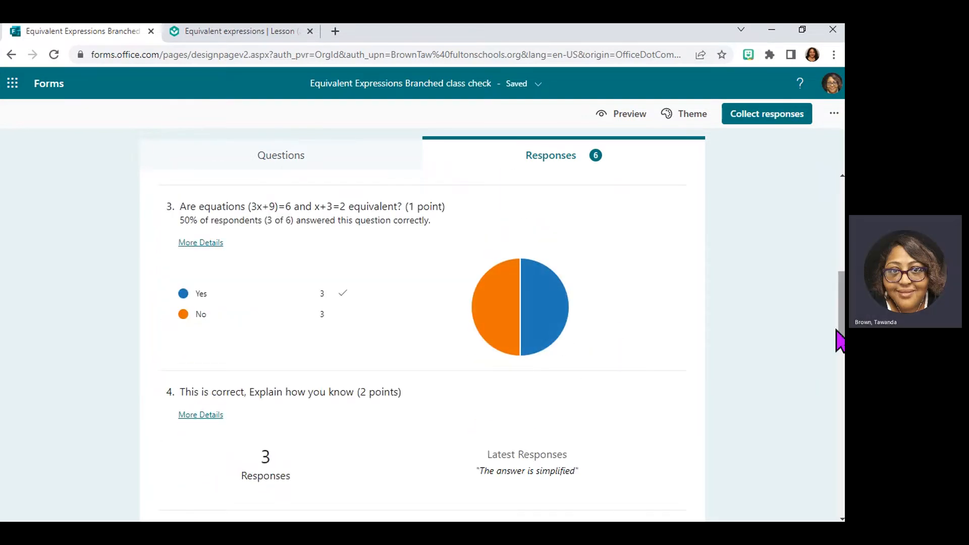
{"action": "left_click_drag", "start_coordinate": [841, 335], "coordinate": [841, 379]}
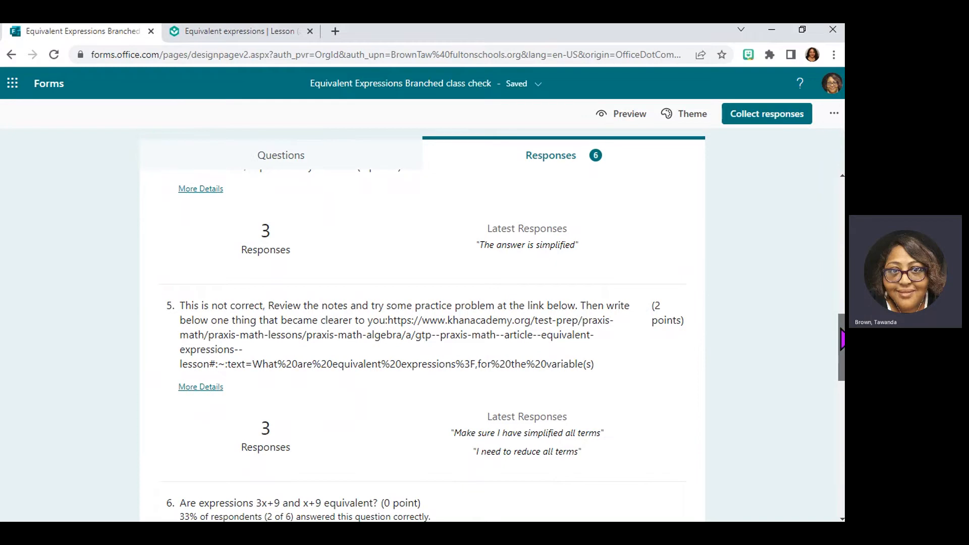
{"action": "left_click_drag", "start_coordinate": [840, 329], "coordinate": [839, 462]}
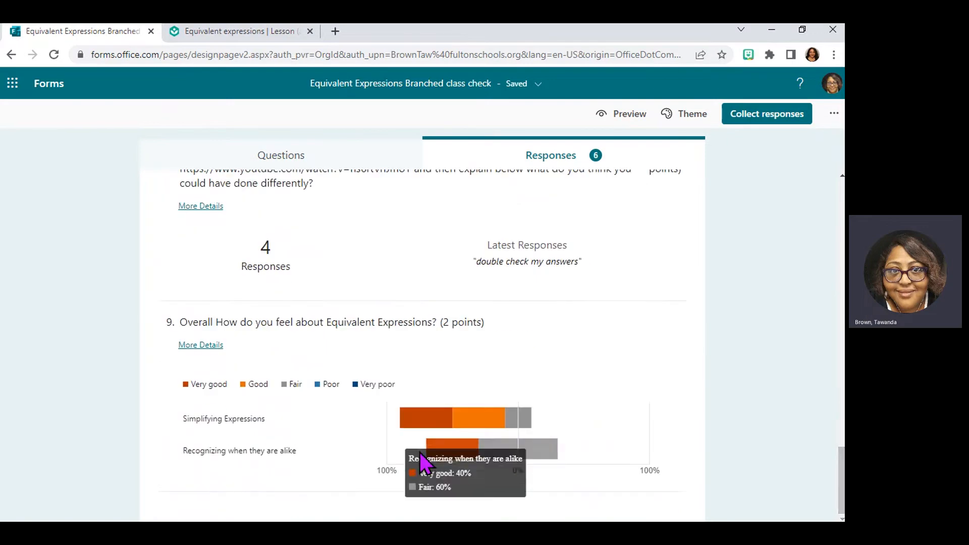
{"action": "mouse_move", "coordinate": [407, 411]}
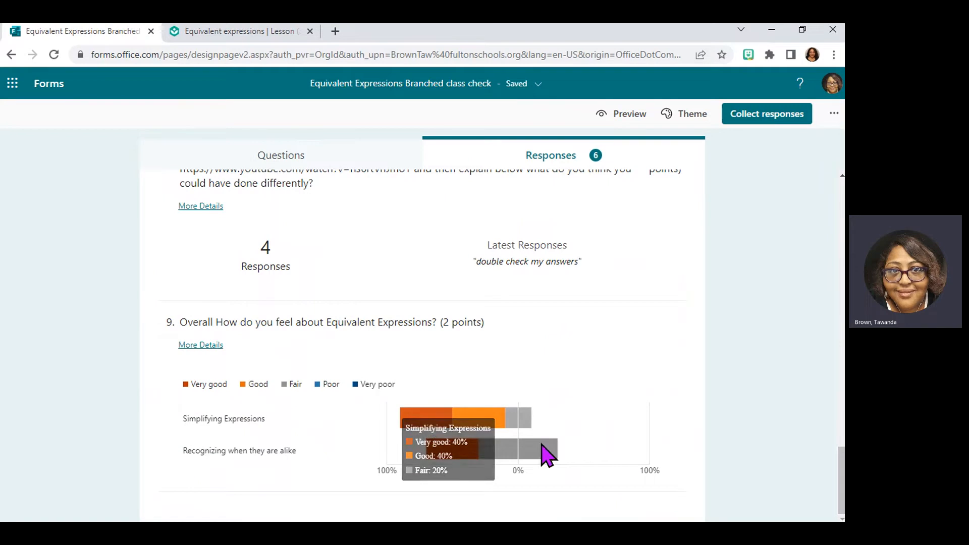
{"action": "mouse_move", "coordinate": [527, 427]}
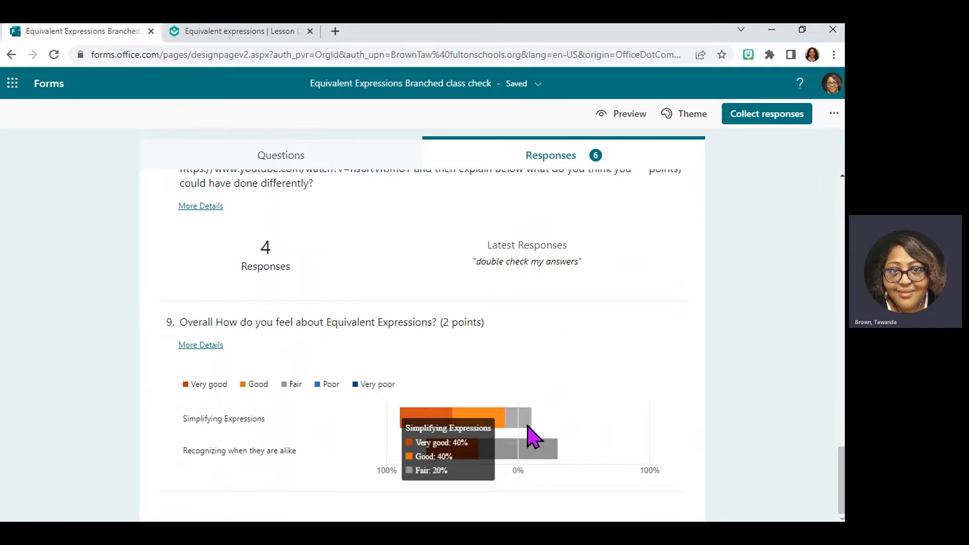
Look at the detailed student responses to question 8 and question 4, and return to the start of the response summary.
{"action": "left_click", "coordinate": [200, 206]}
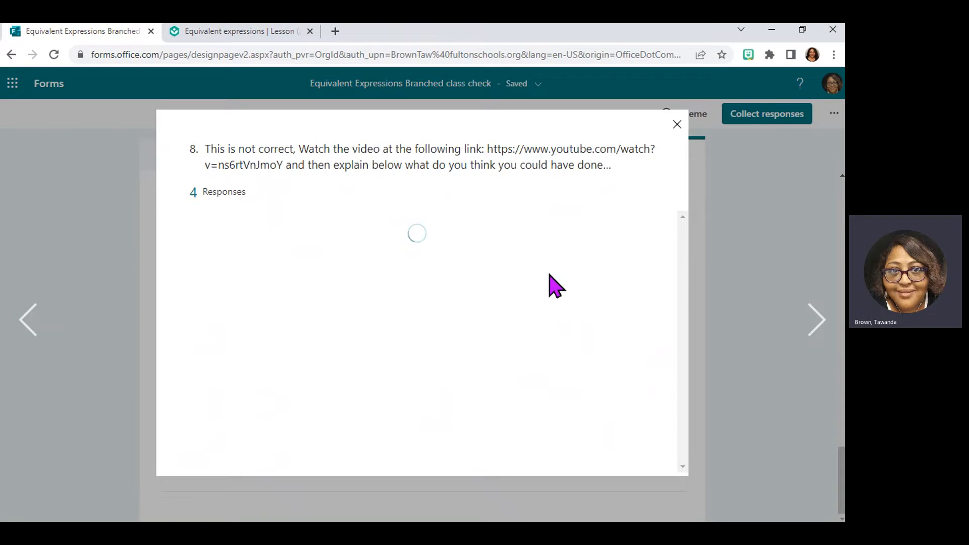
{"action": "left_click", "coordinate": [677, 124]}
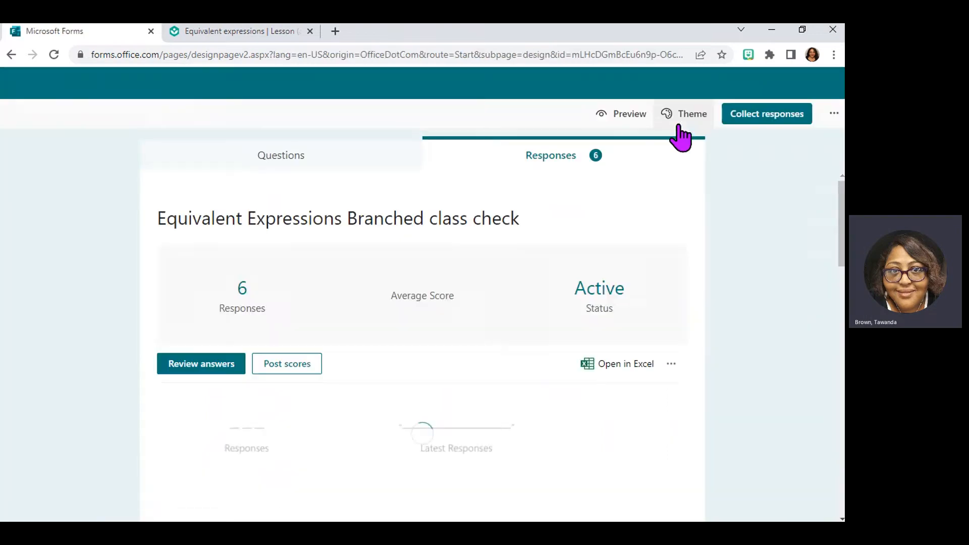
{"action": "left_click_drag", "start_coordinate": [842, 241], "coordinate": [842, 375]}
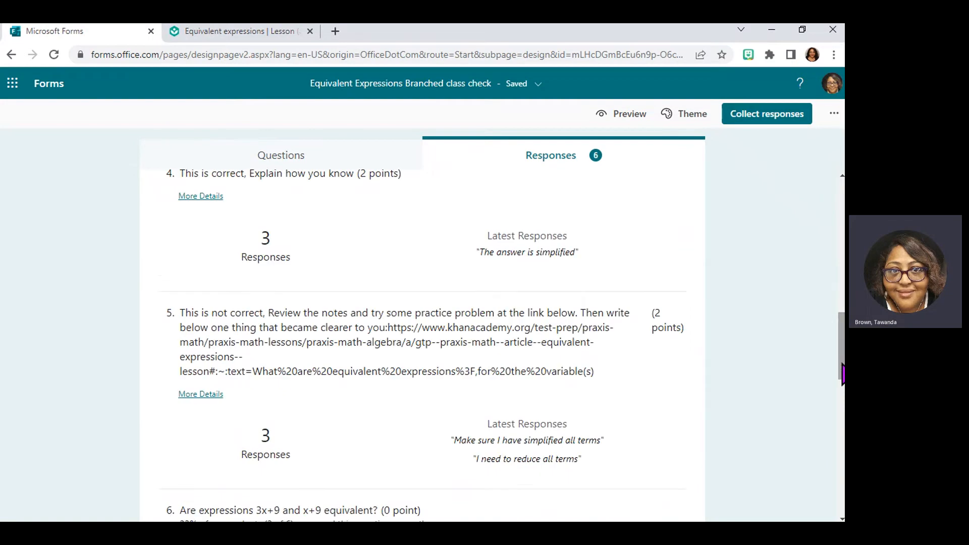
{"action": "left_click", "coordinate": [200, 196]}
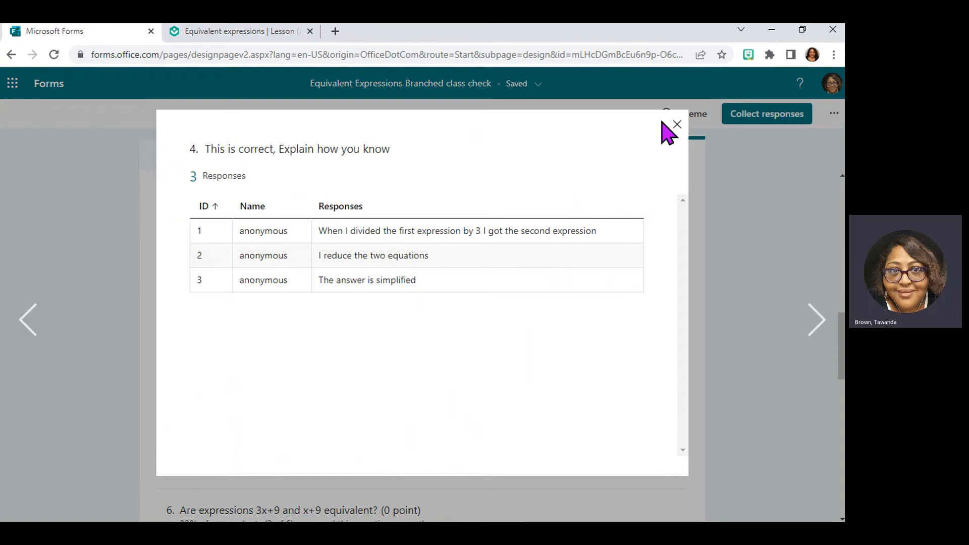
{"action": "left_click", "coordinate": [677, 125]}
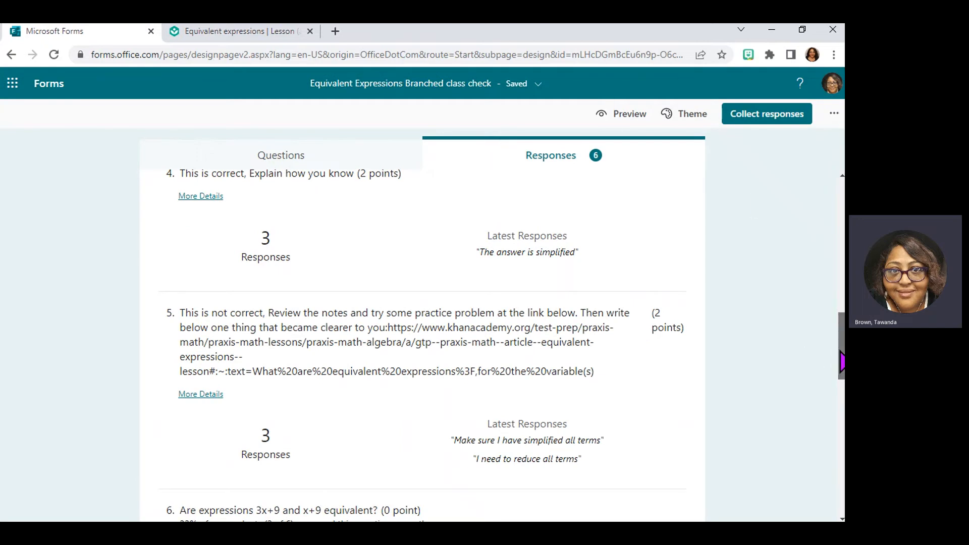
{"action": "left_click_drag", "start_coordinate": [841, 361], "coordinate": [836, 205]}
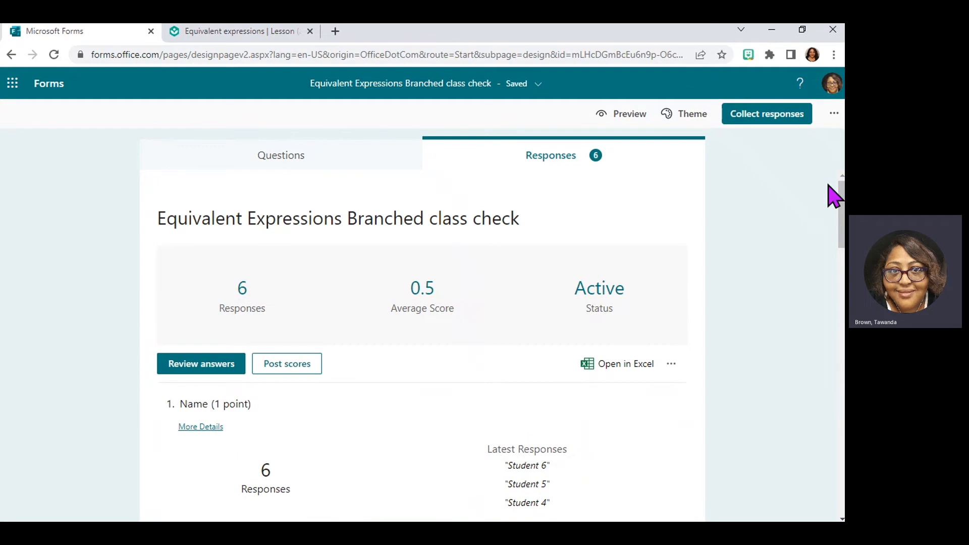